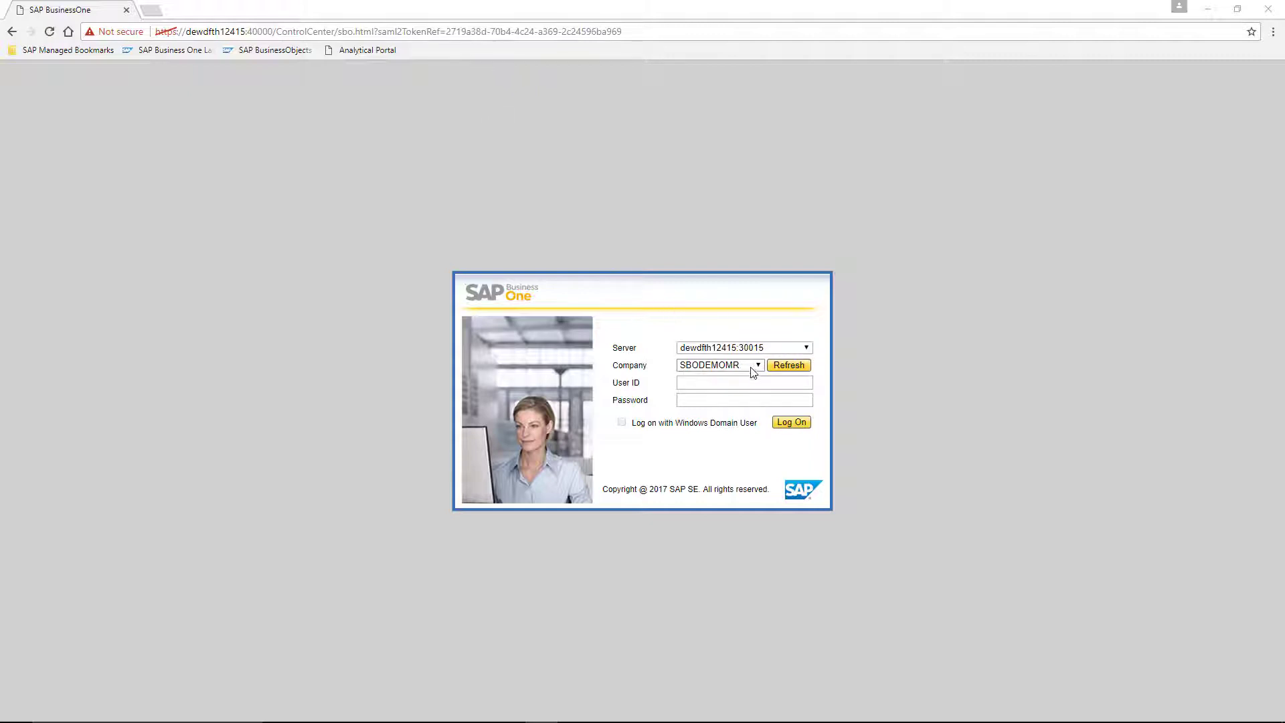
# Log on to the SBODEMOMR company with the user ID and password to reach All Reports.
pyautogui.click(745, 383)
pyautogui.write('manager')
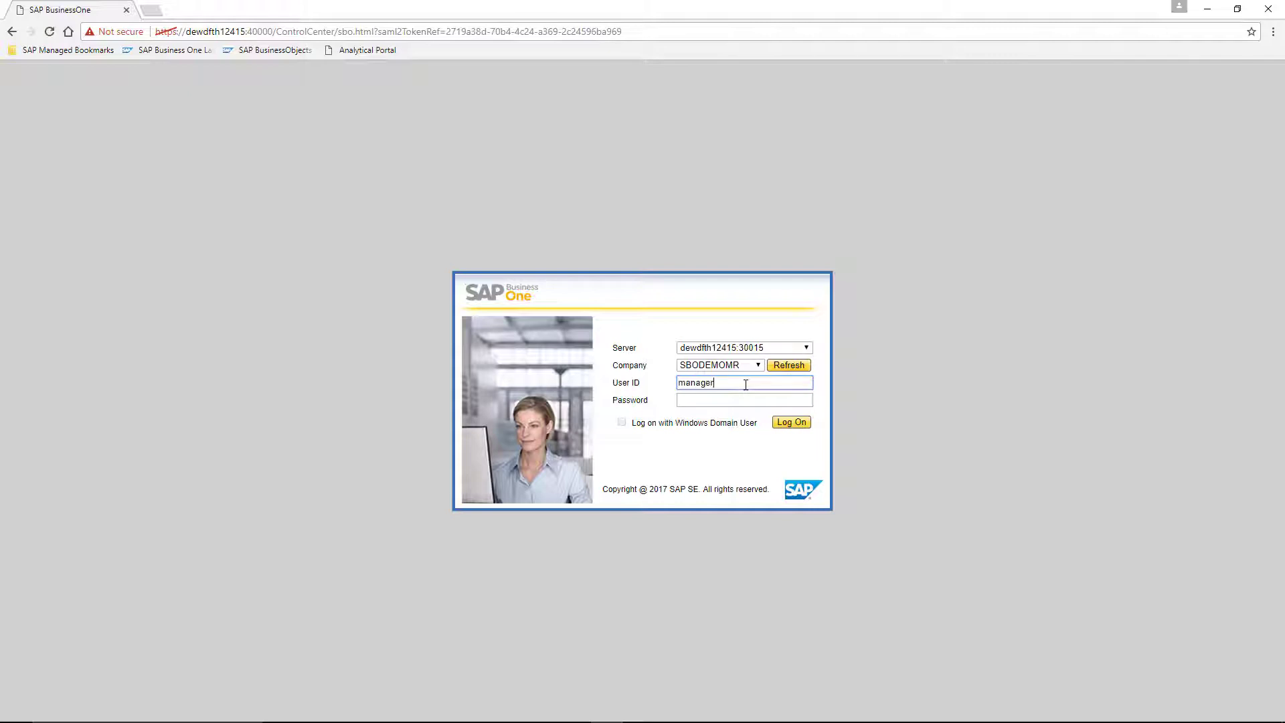
pyautogui.press('Tab')
pyautogui.write('1234')
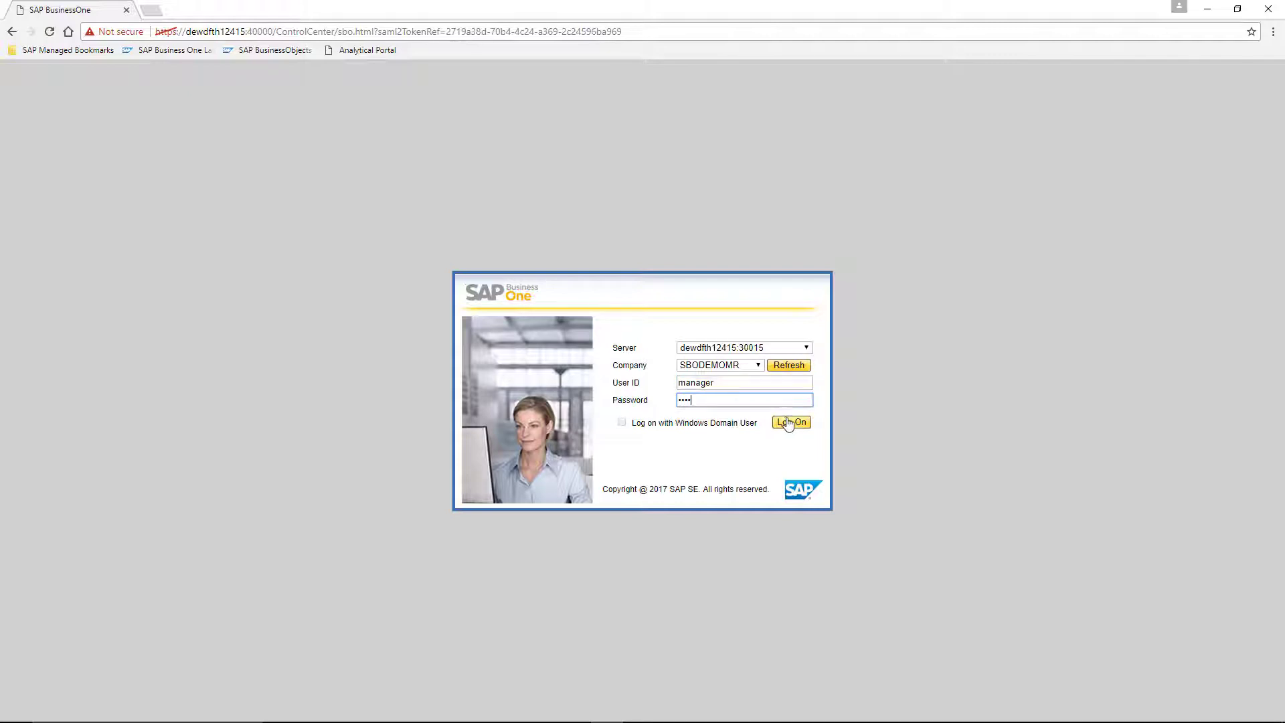
pyautogui.click(789, 423)
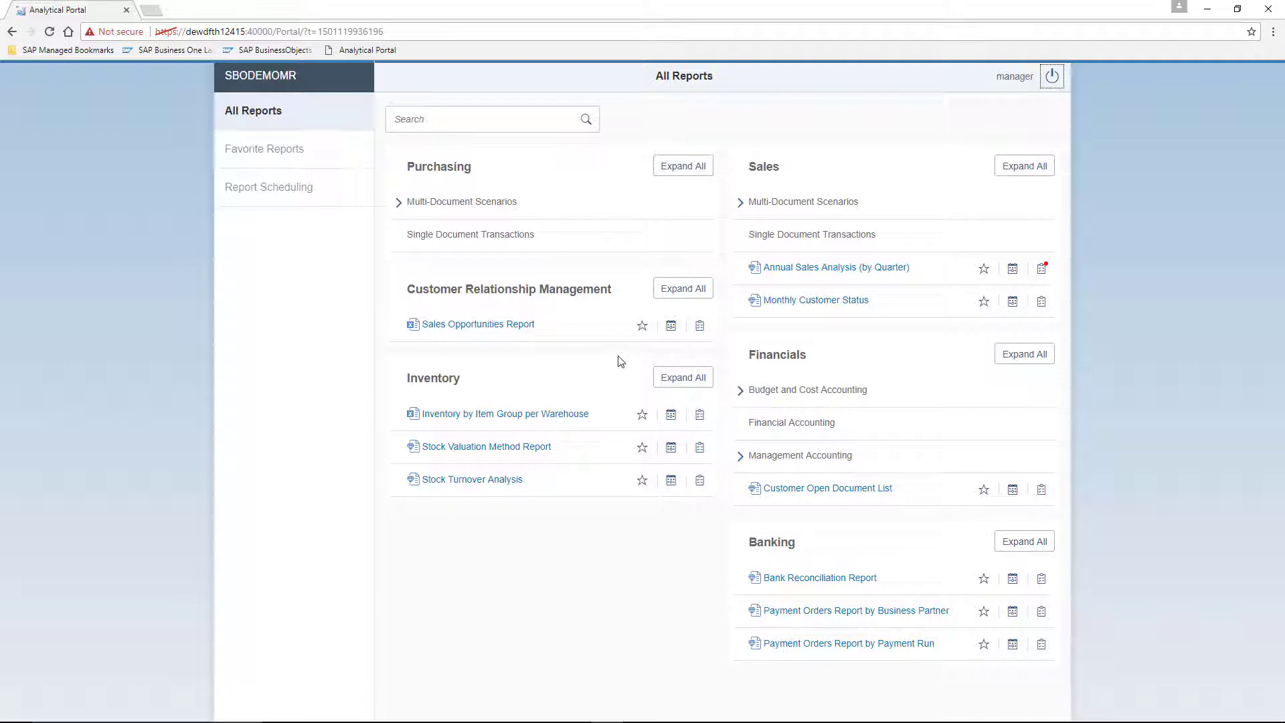
# Star Sales Opportunities Report and Annual Sales Analysis (by Quarter), check Favorite Reports, then return to All Reports.
pyautogui.click(639, 333)
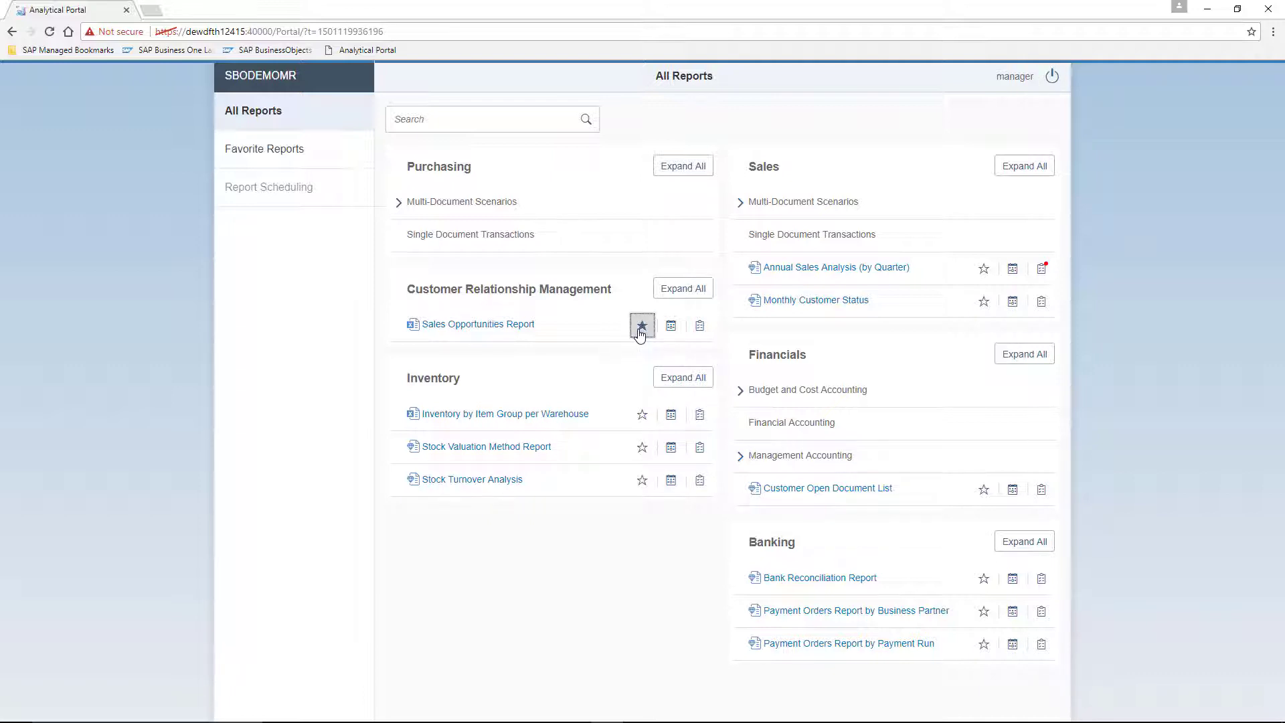
pyautogui.click(982, 276)
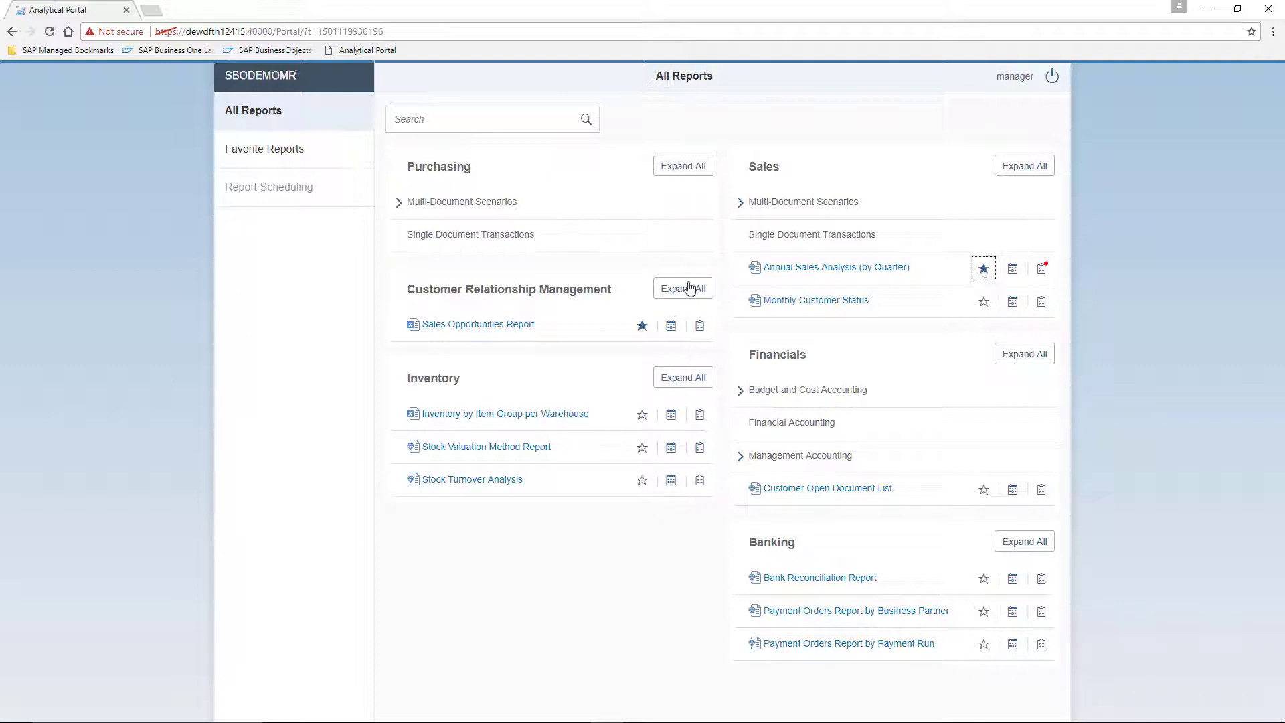
pyautogui.click(292, 154)
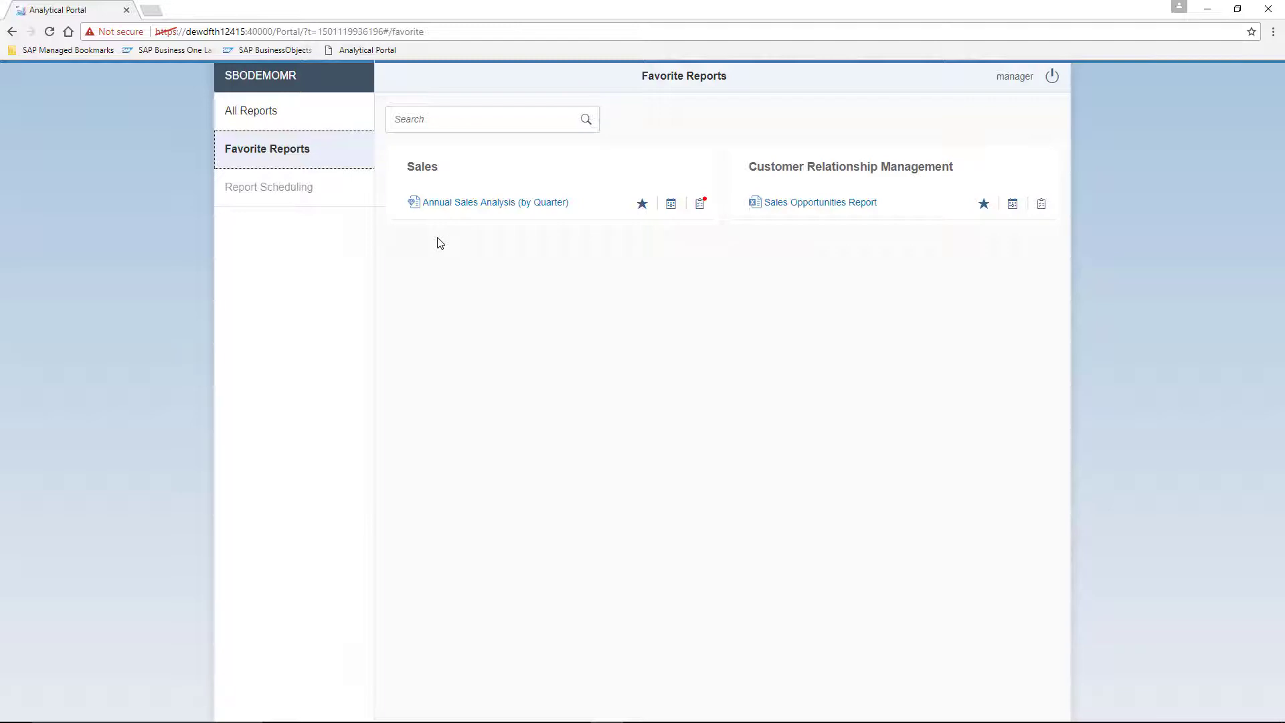
pyautogui.click(286, 119)
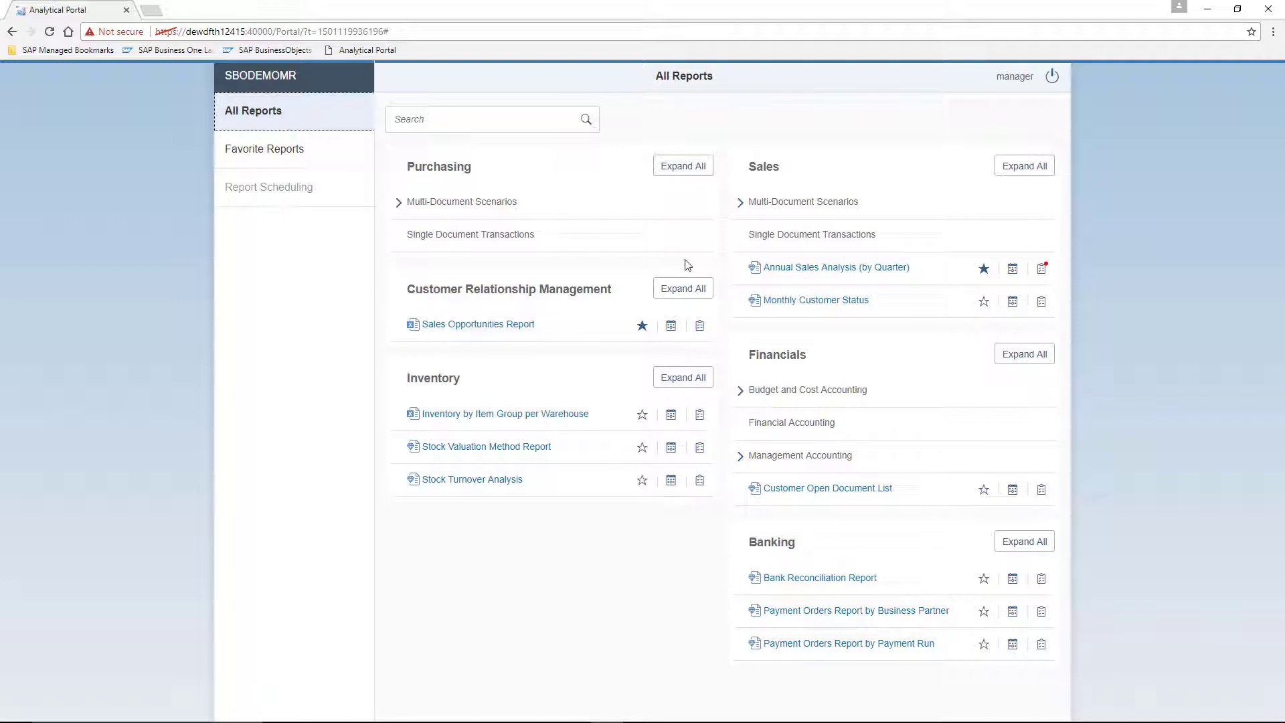
# Run Annual Sales Analysis (by Quarter) with Posting Date In Year 2017 and Customer Group Customers.
pyautogui.click(890, 268)
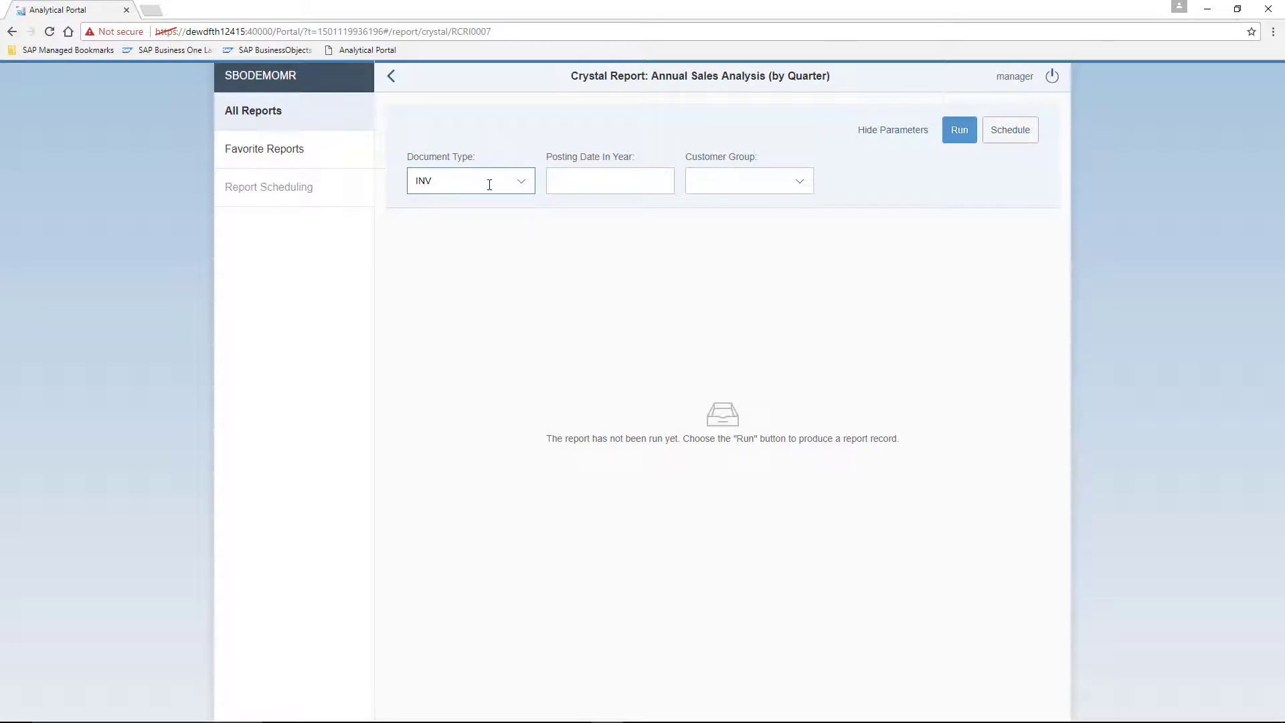
pyautogui.click(572, 180)
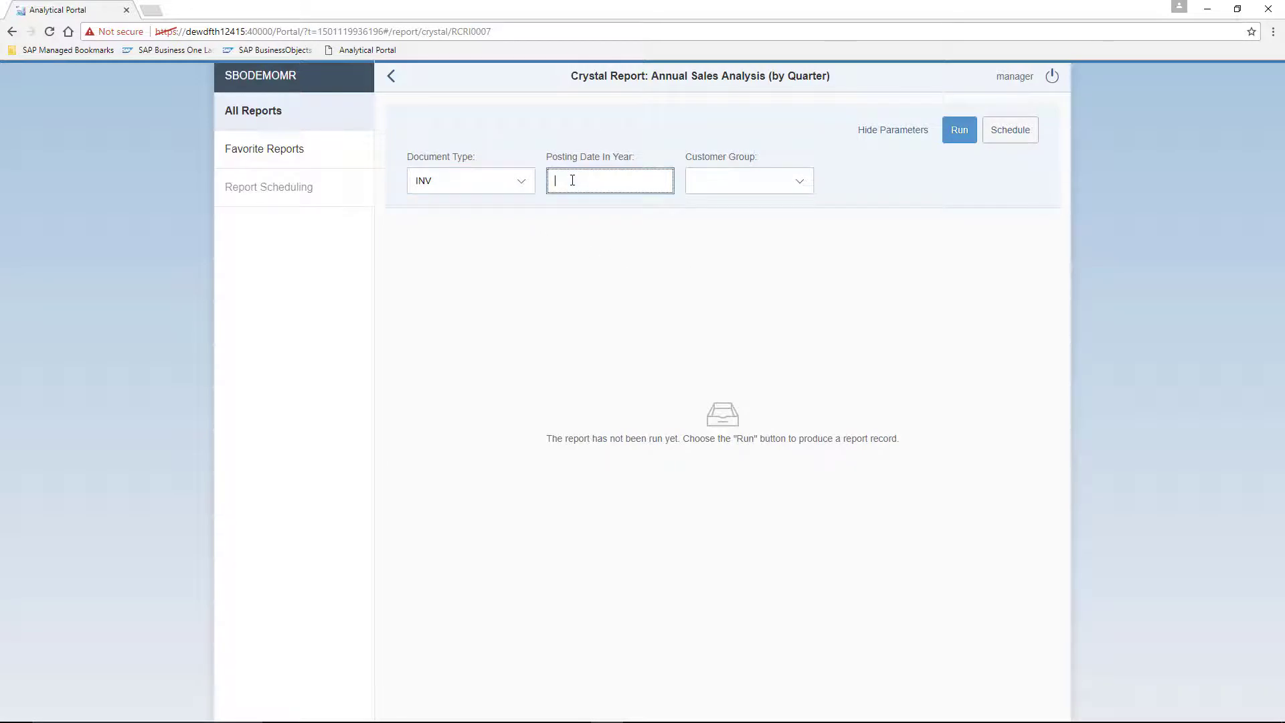
pyautogui.write('2017')
pyautogui.click(797, 184)
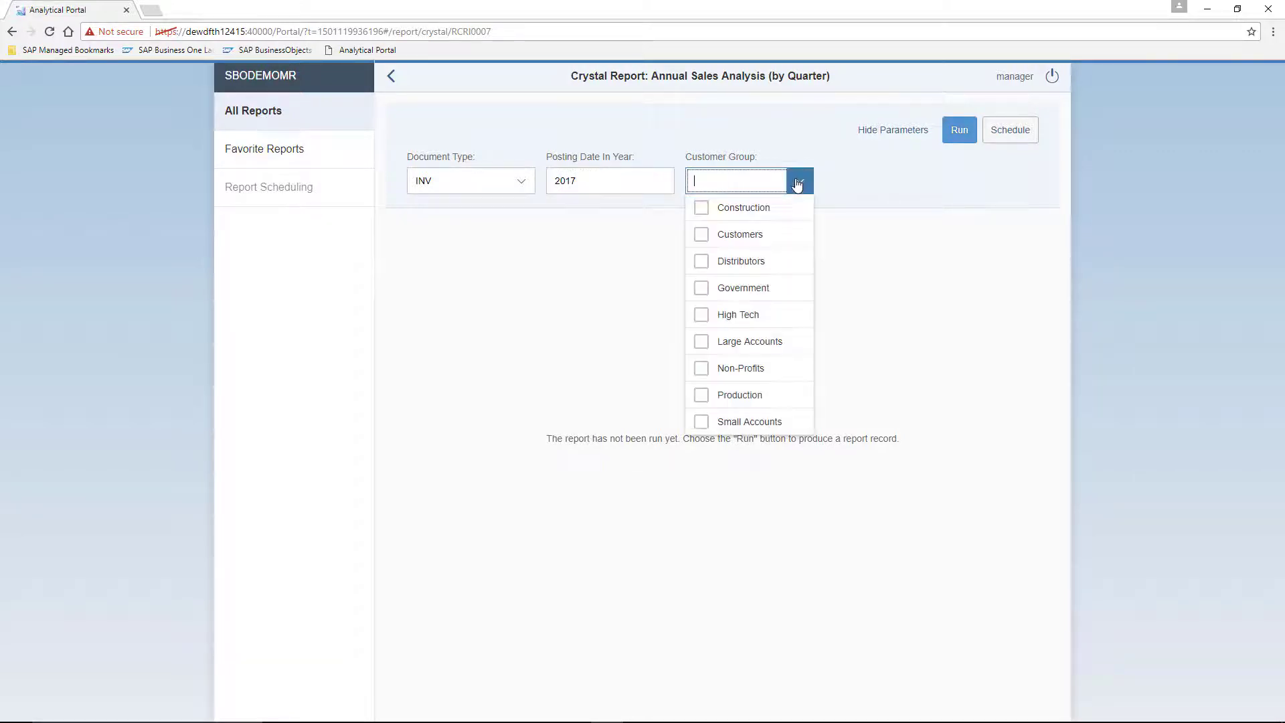
pyautogui.click(751, 232)
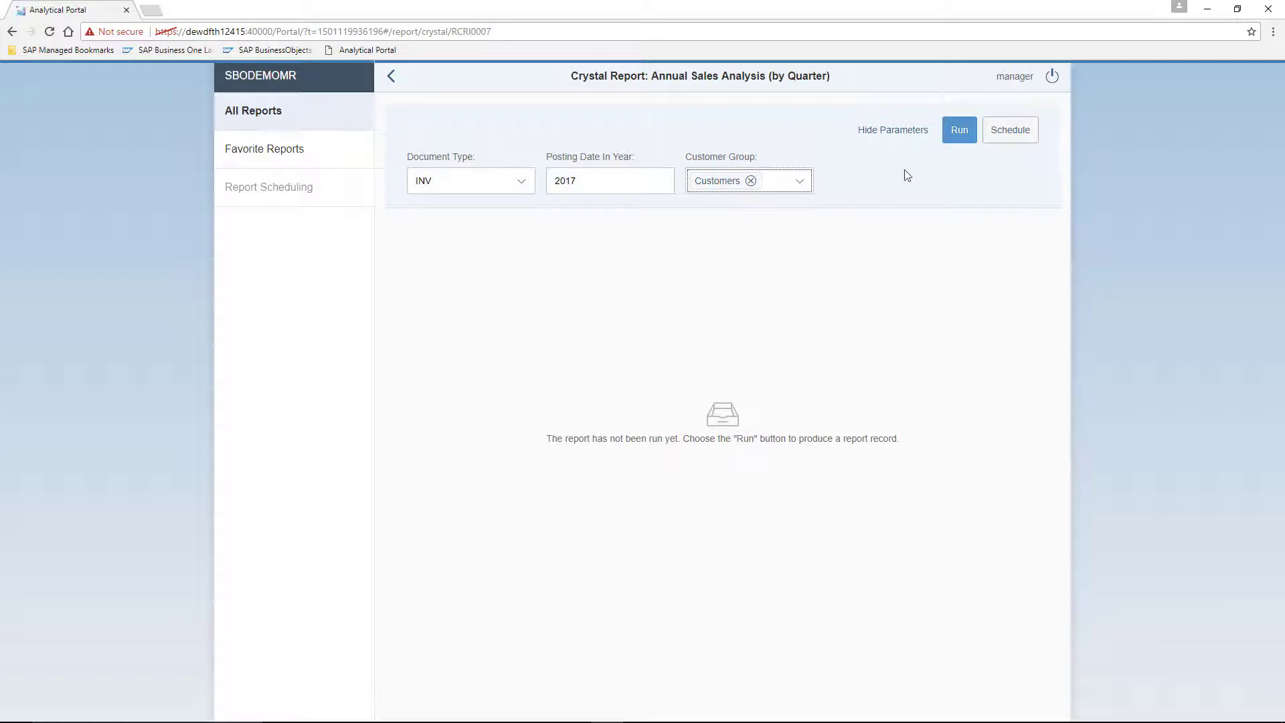
pyautogui.click(958, 131)
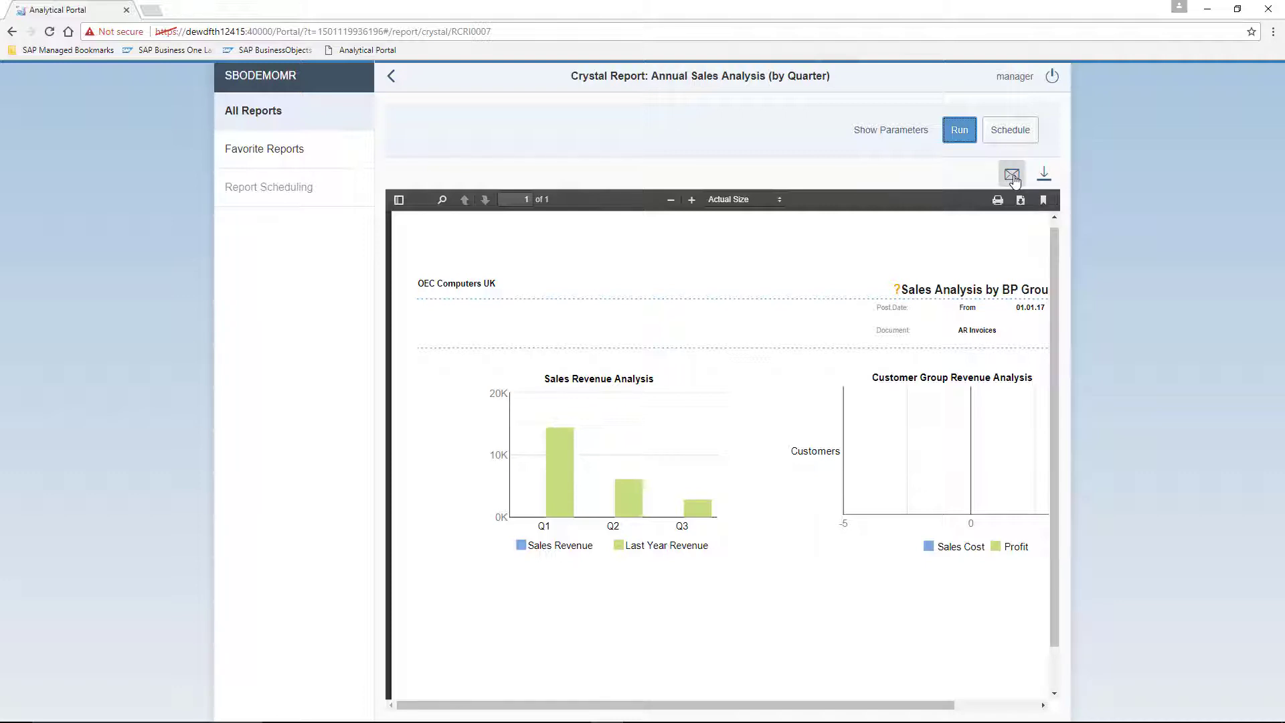
# From All Reports, show the running history of Annual Sales Analysis (by Quarter).
pyautogui.click(260, 117)
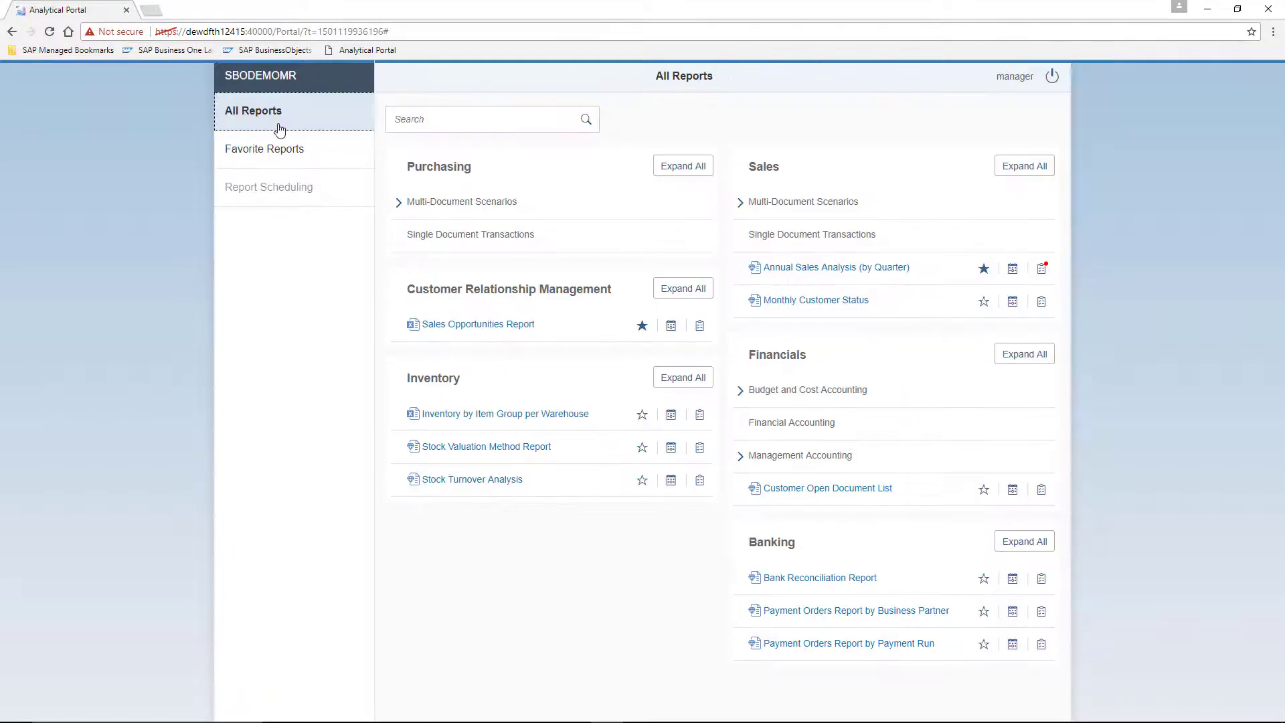
pyautogui.click(1042, 277)
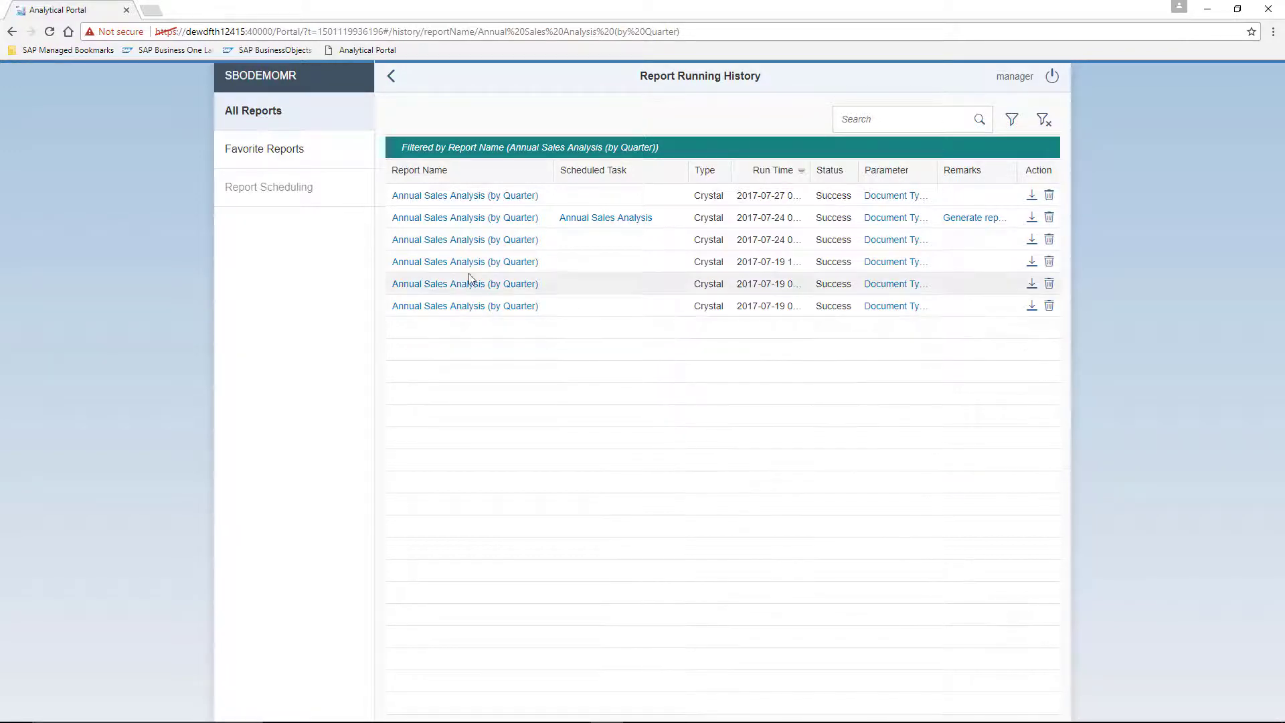
# Go back to the All Reports catalogue from the running history.
pyautogui.click(264, 119)
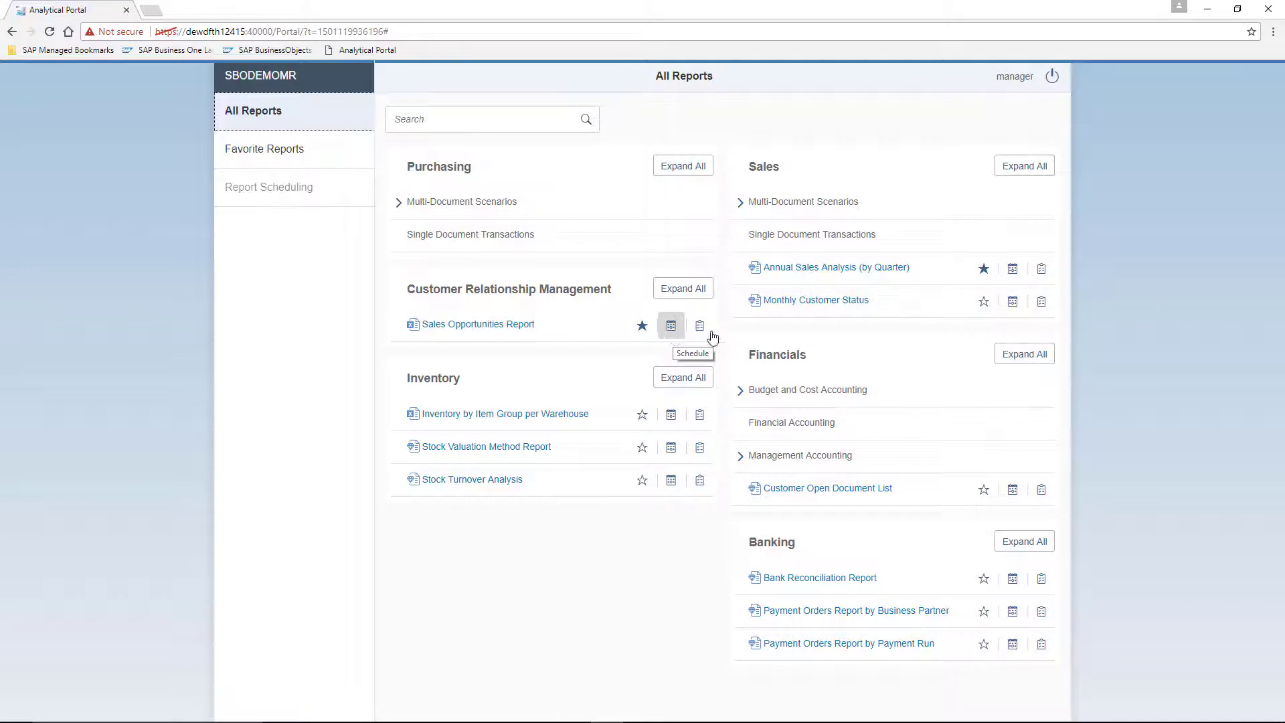
# Schedule Annual Sales Analysis (by Quarter) with posting year 2017 and the Customers group.
pyautogui.click(1012, 270)
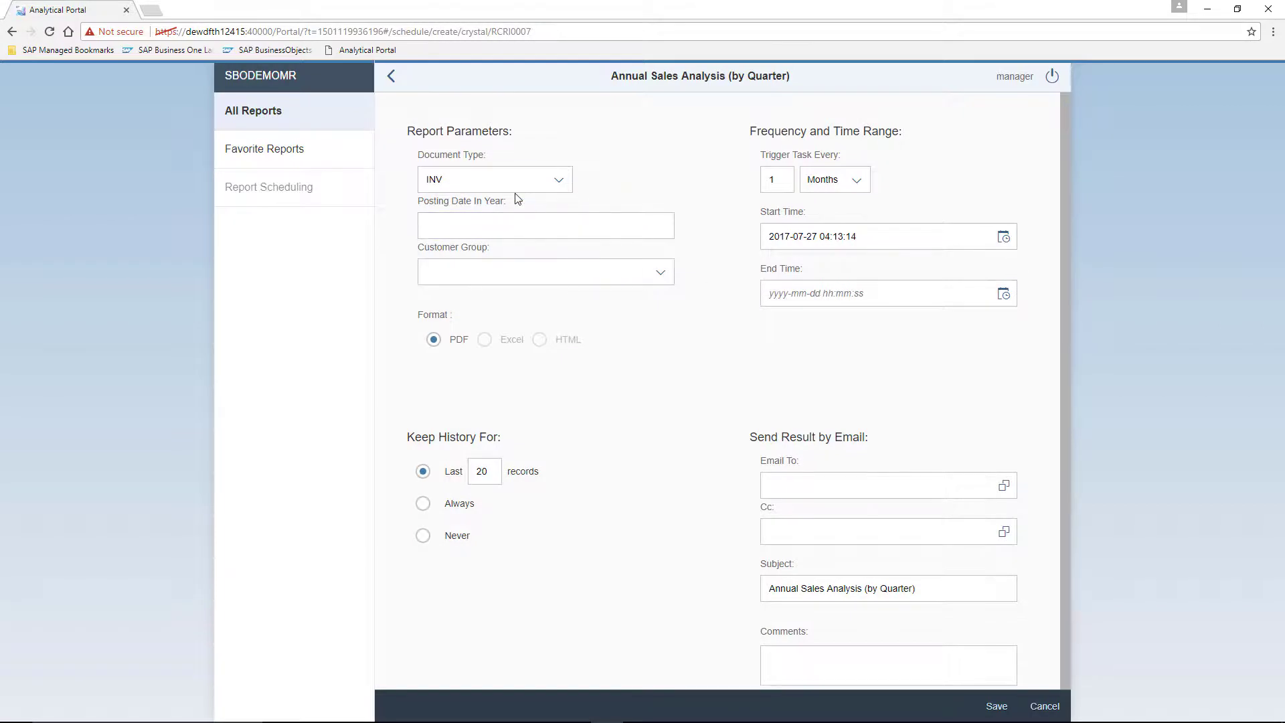
pyautogui.click(506, 216)
pyautogui.write('2017')
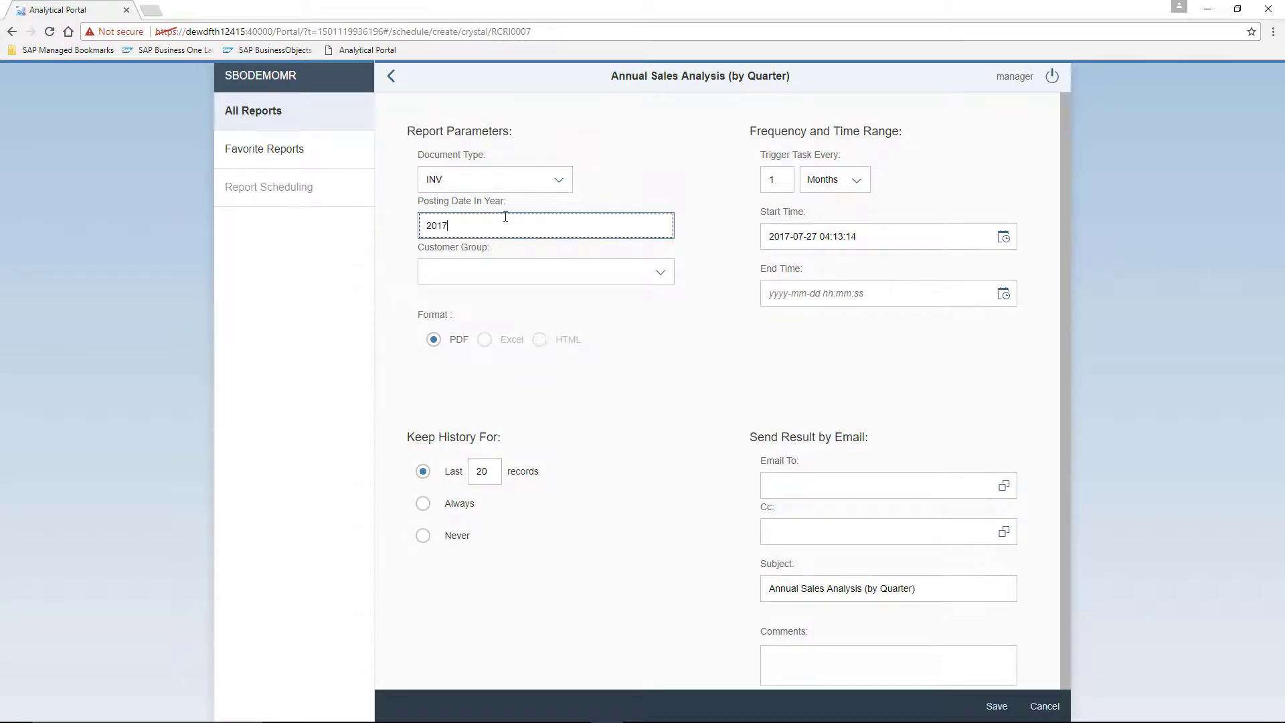
pyautogui.click(654, 275)
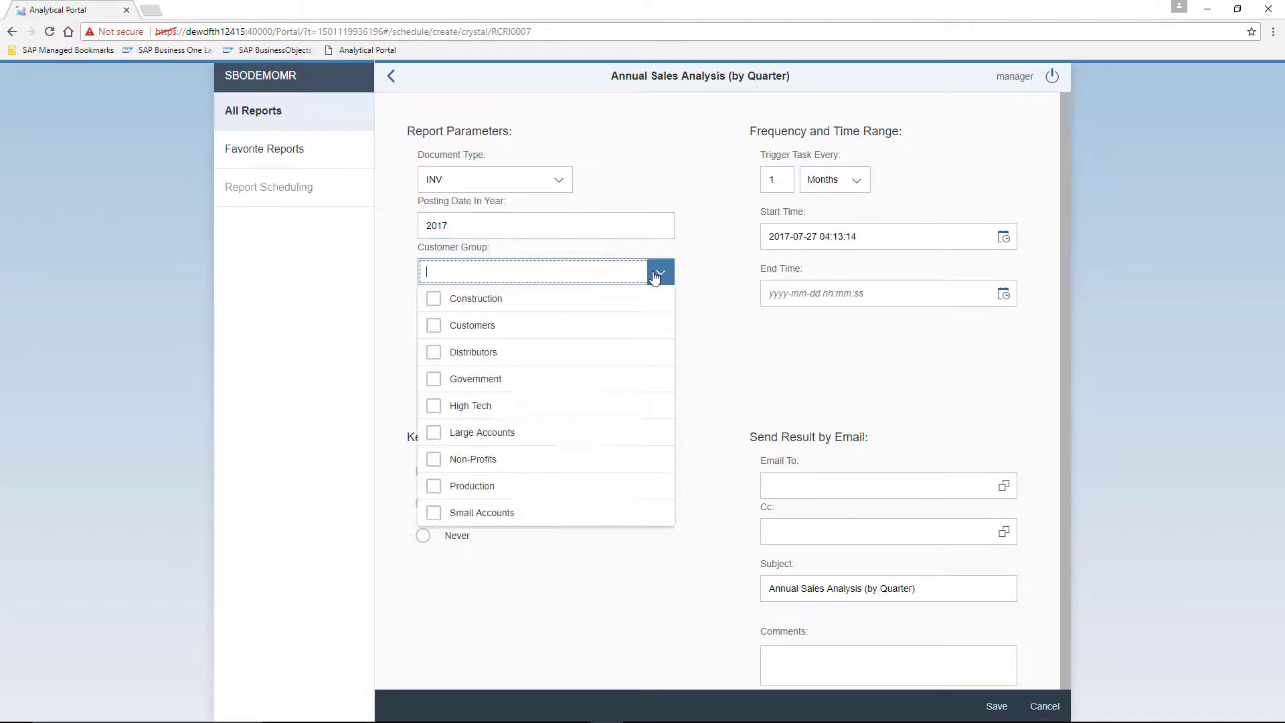
pyautogui.click(473, 326)
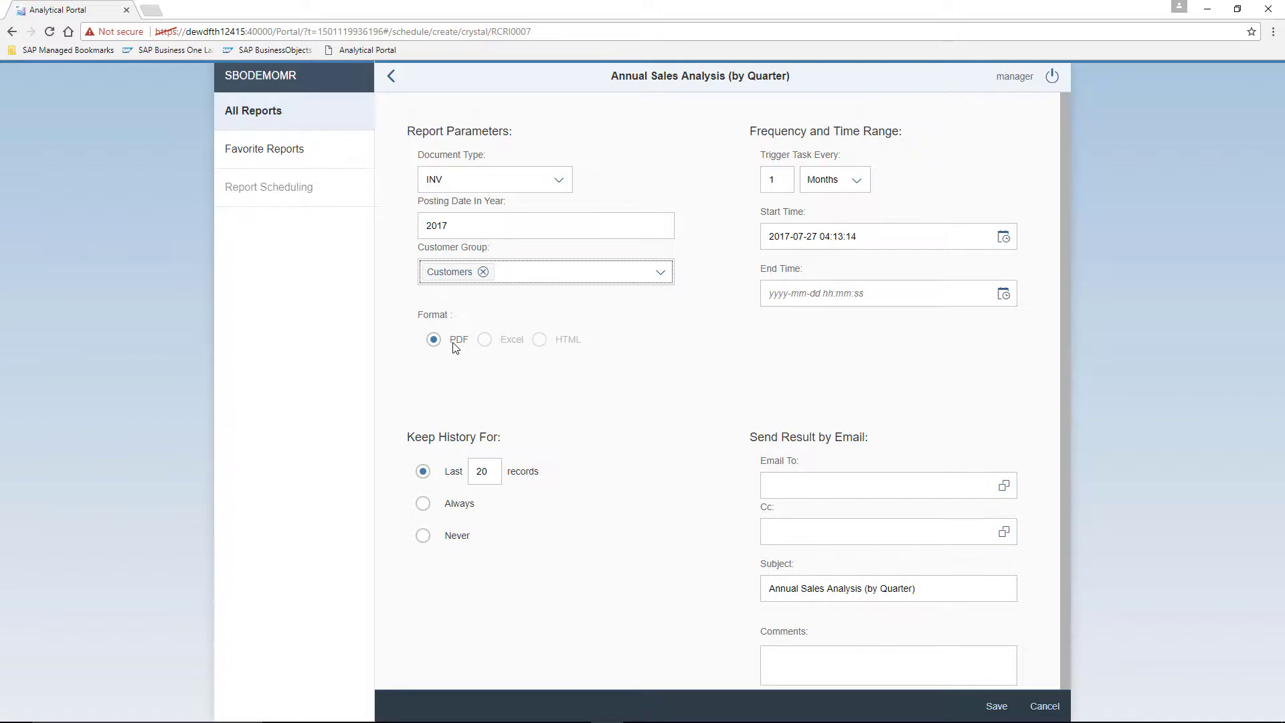
# Make the schedule repeat weekly, ending 31 December 2017 at 12:14:01.
pyautogui.click(857, 190)
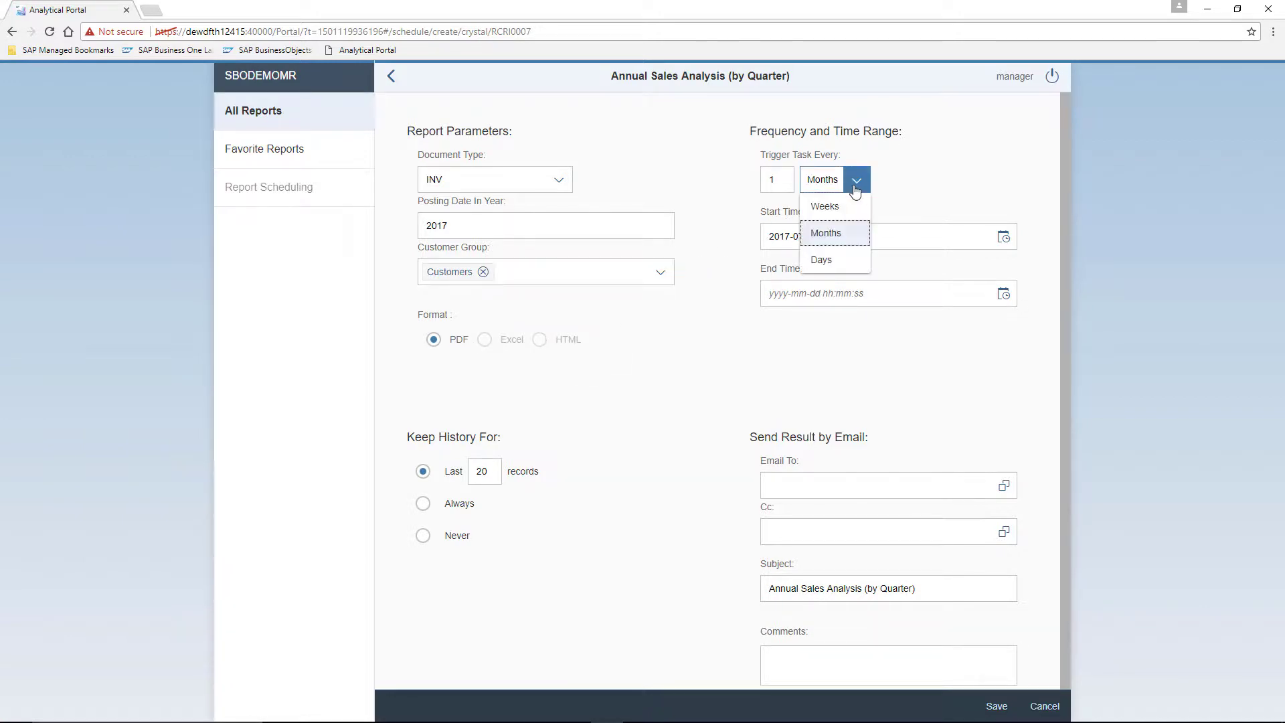
pyautogui.click(842, 206)
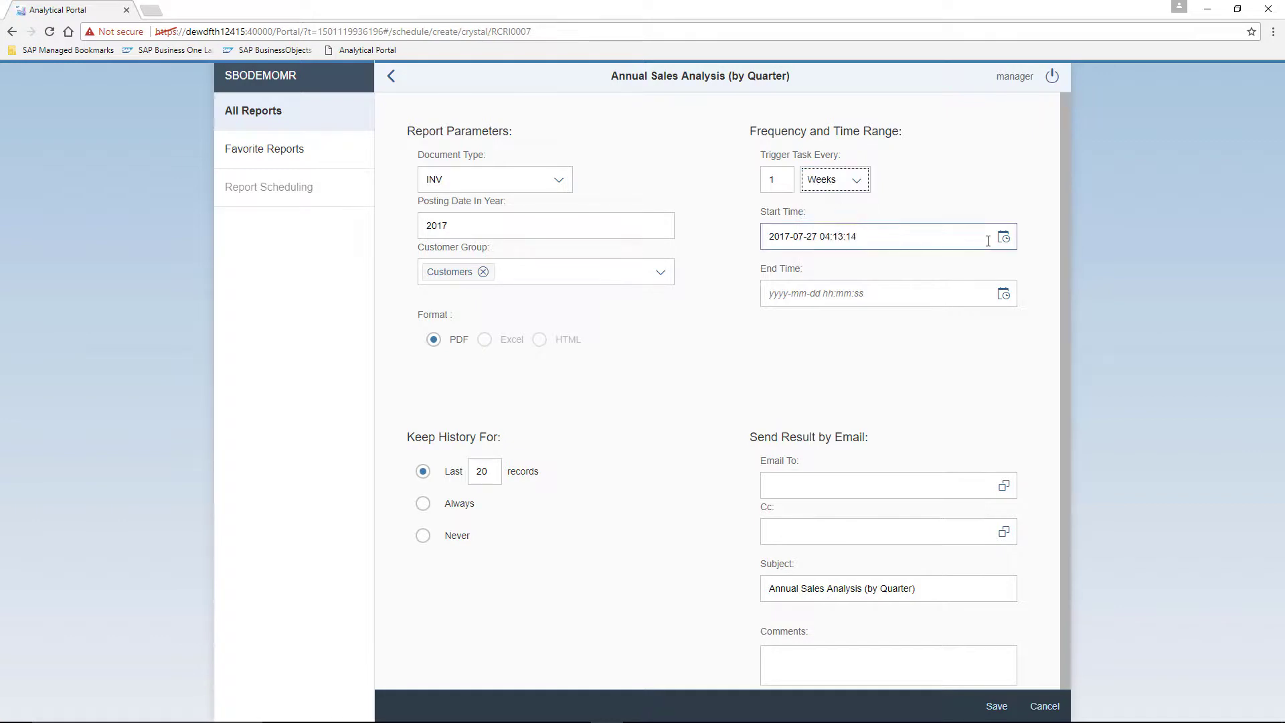
pyautogui.click(1002, 296)
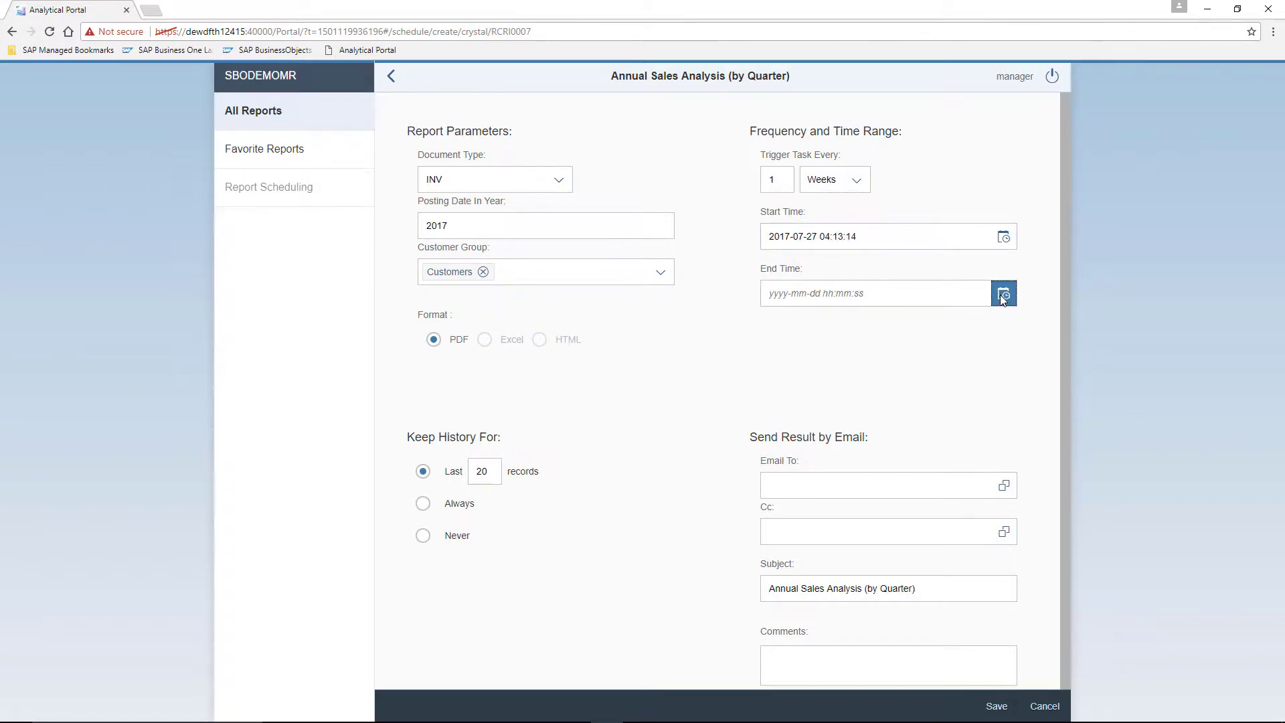
pyautogui.click(1002, 296)
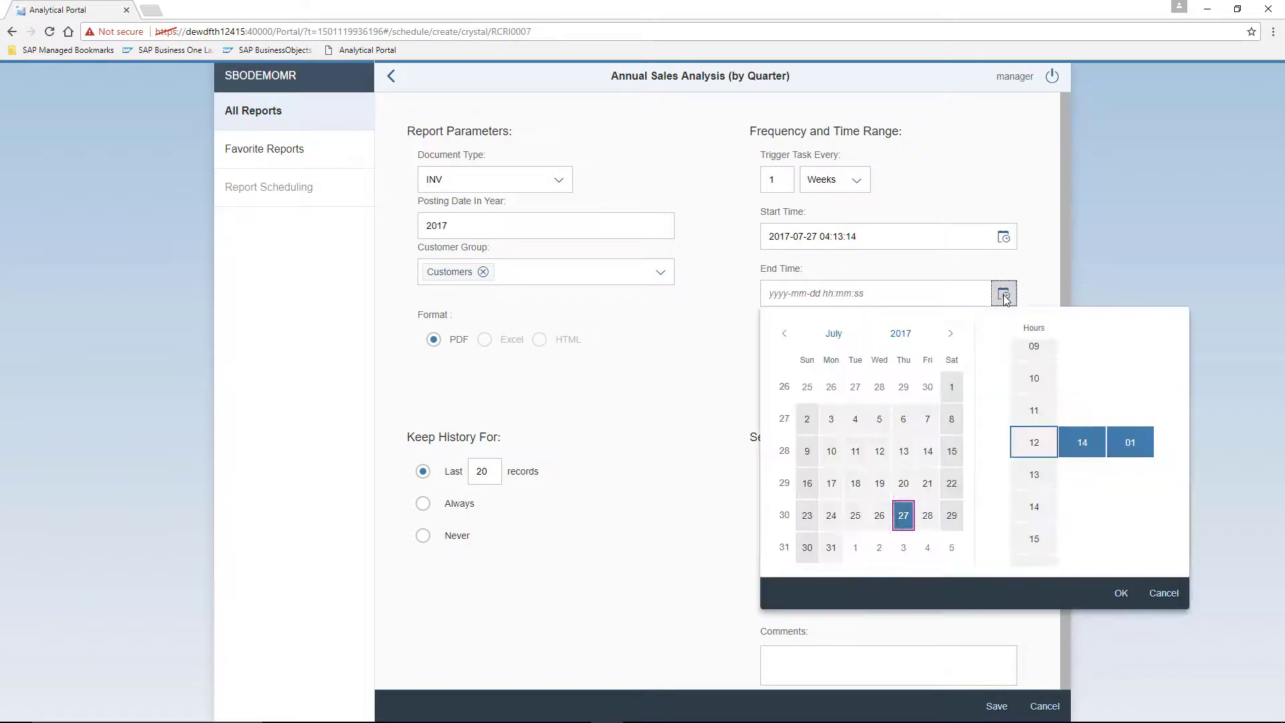
pyautogui.click(950, 333)
pyautogui.click(950, 334)
pyautogui.click(950, 333)
pyautogui.click(950, 333)
pyautogui.click(950, 333)
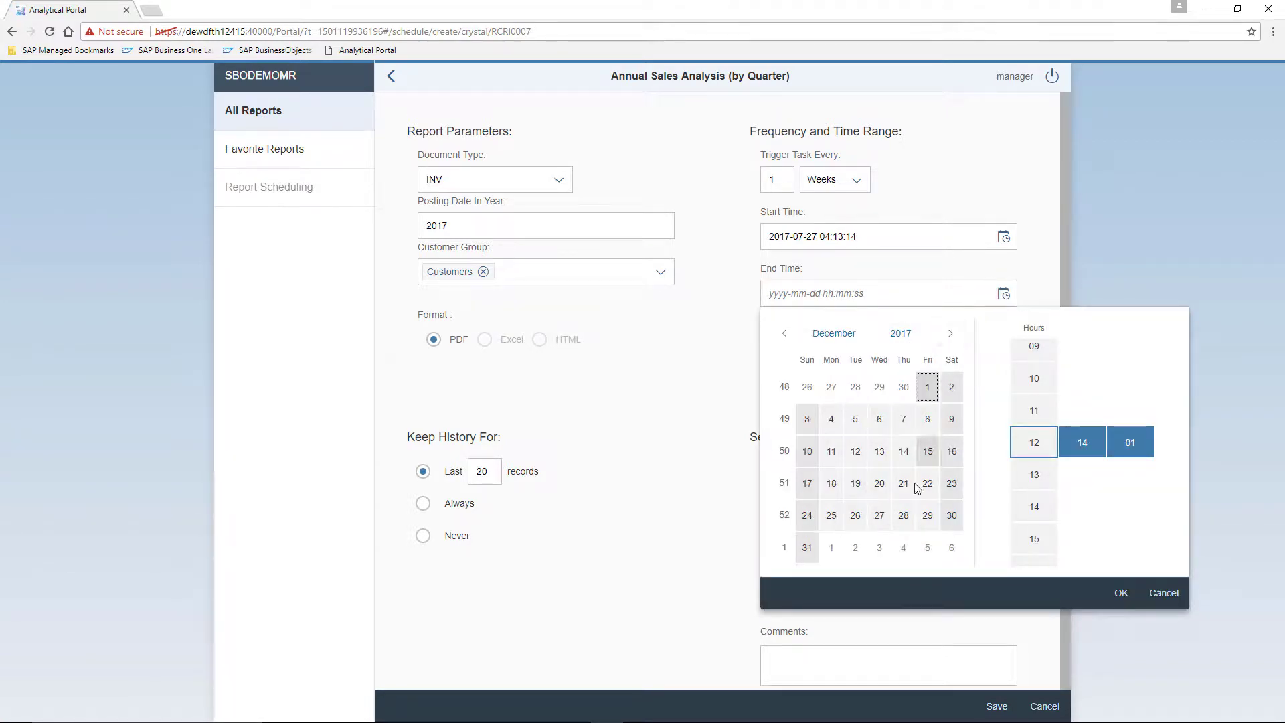
pyautogui.click(807, 548)
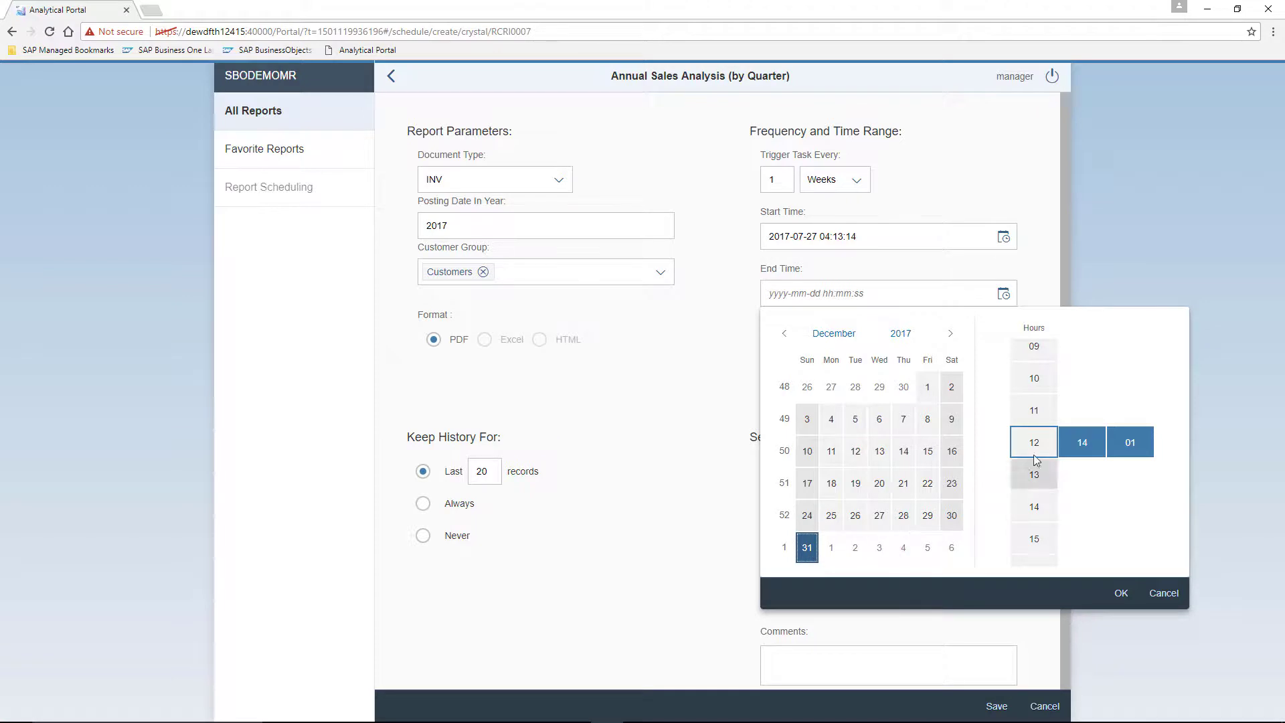
pyautogui.click(1121, 593)
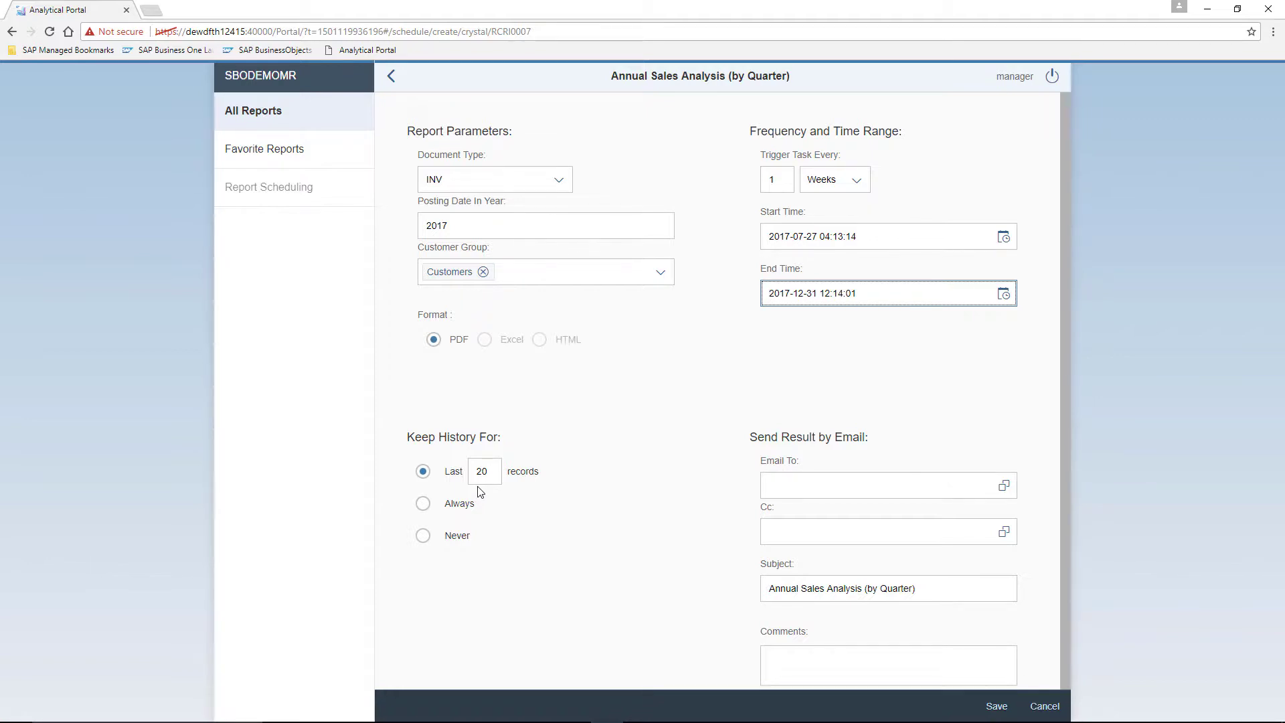
# Add two users as Email To recipients for the scheduled report.
pyautogui.click(949, 476)
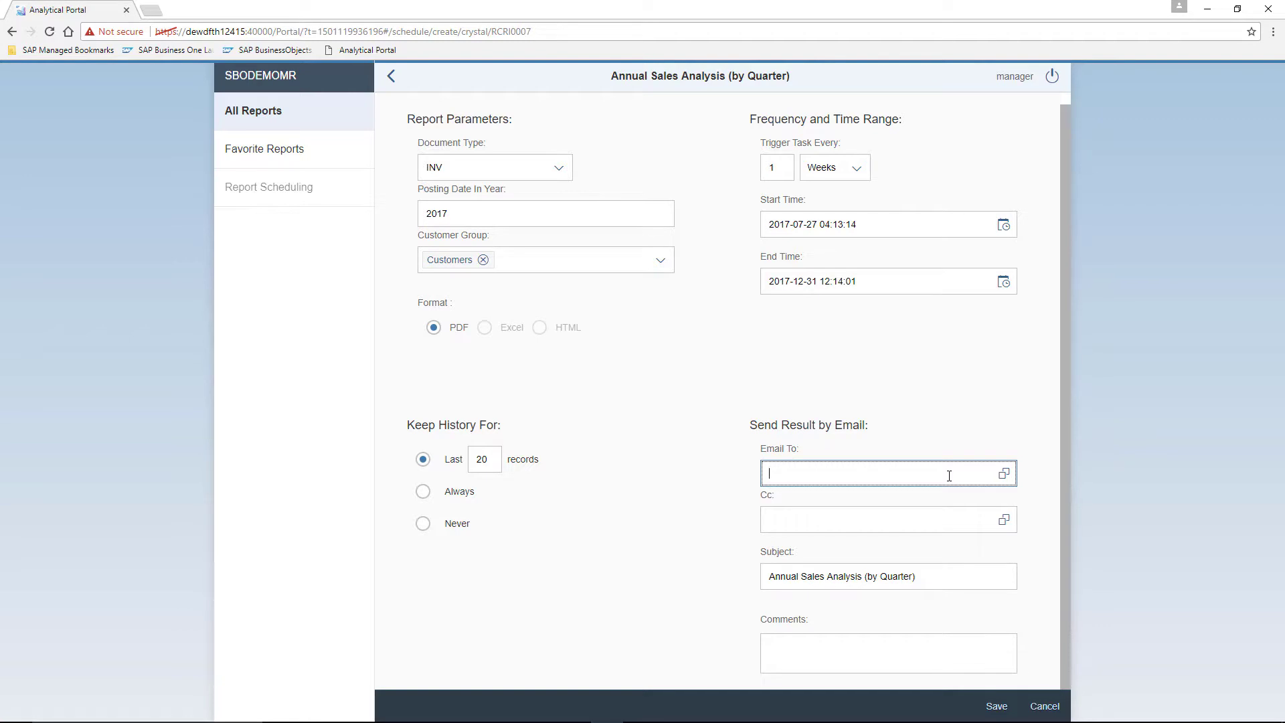
pyautogui.click(1003, 473)
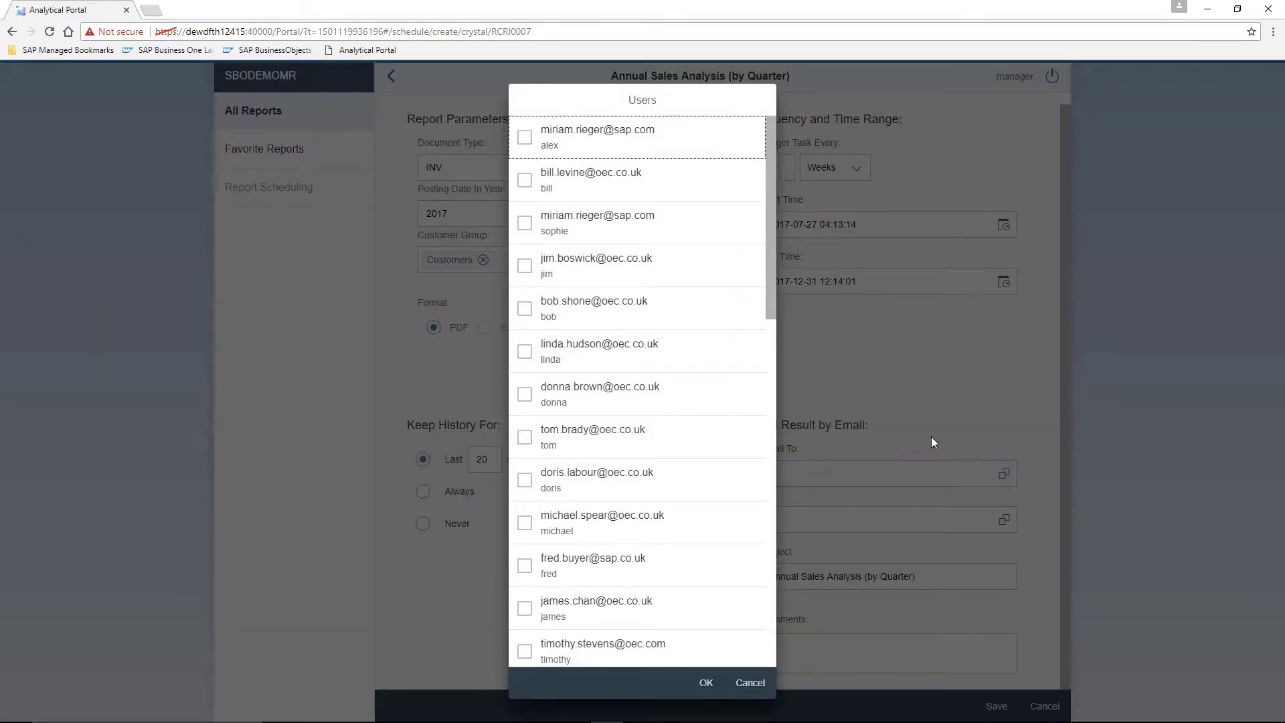
pyautogui.click(524, 181)
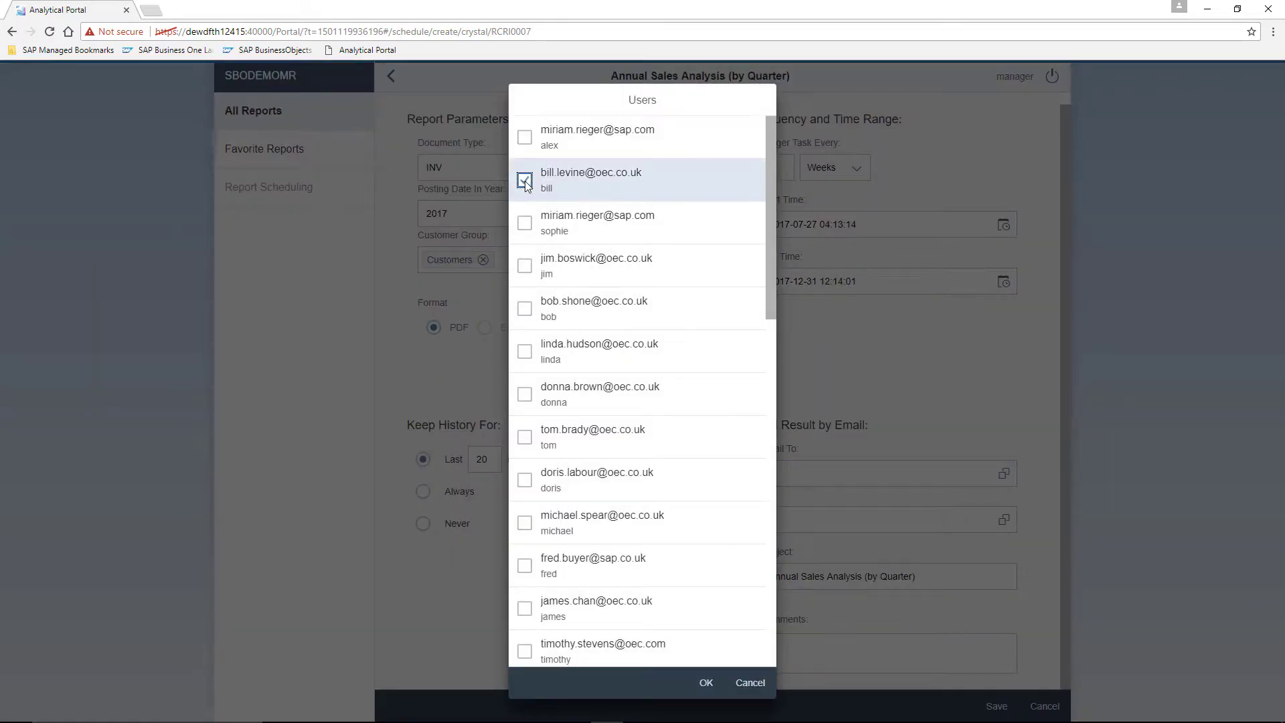
pyautogui.click(524, 395)
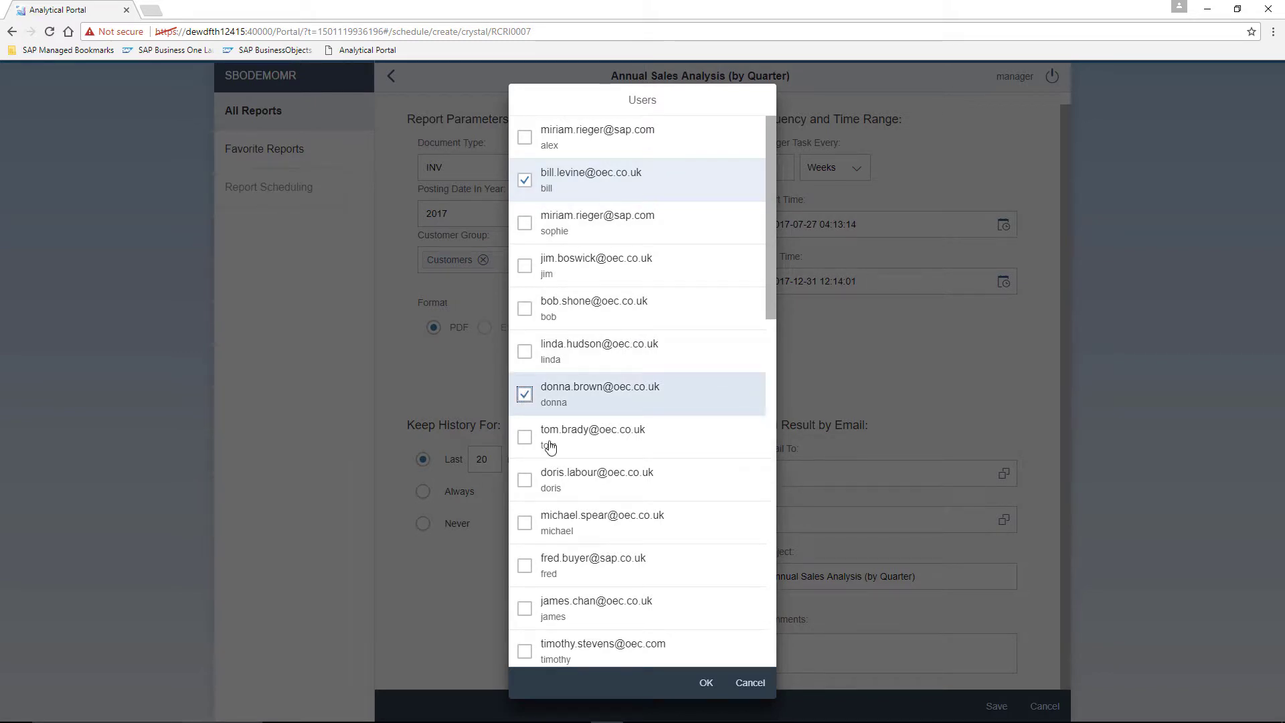
pyautogui.click(708, 682)
# Save the schedule under the name 'Weekly Sales Anaysis Report'.
pyautogui.click(997, 707)
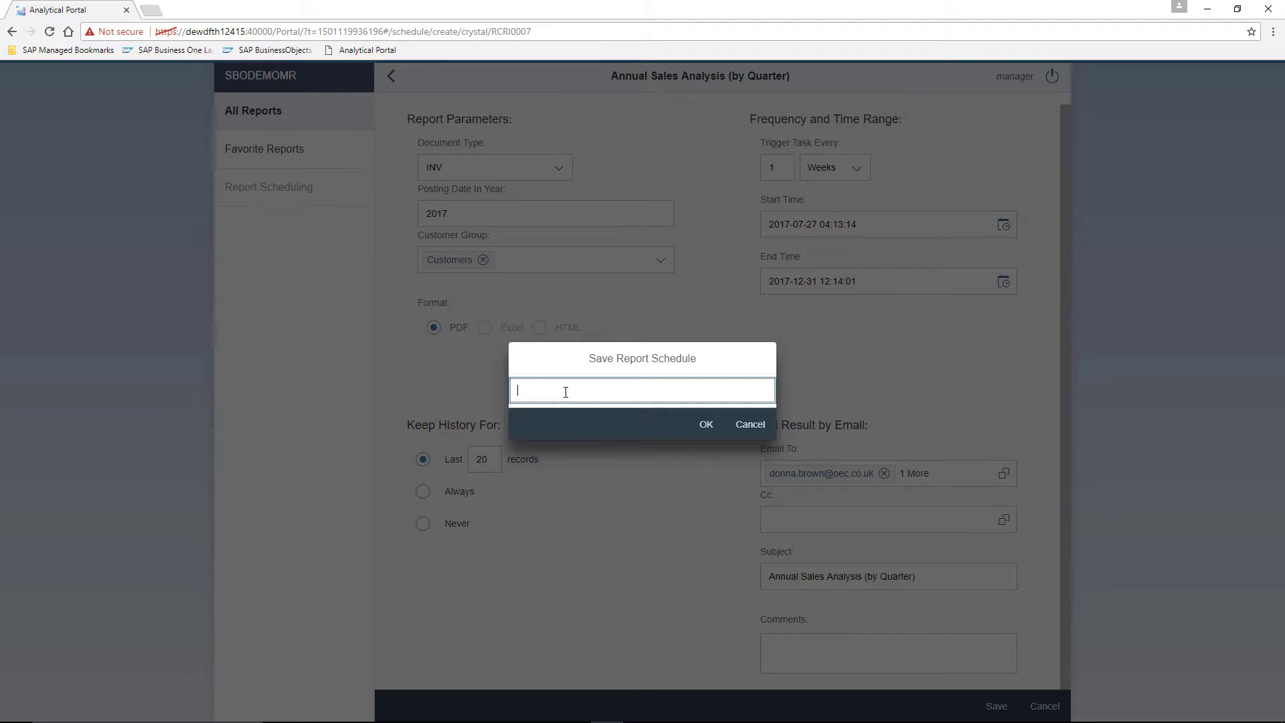
pyautogui.write('Weekly Sales Anaysis Report')
pyautogui.click(706, 426)
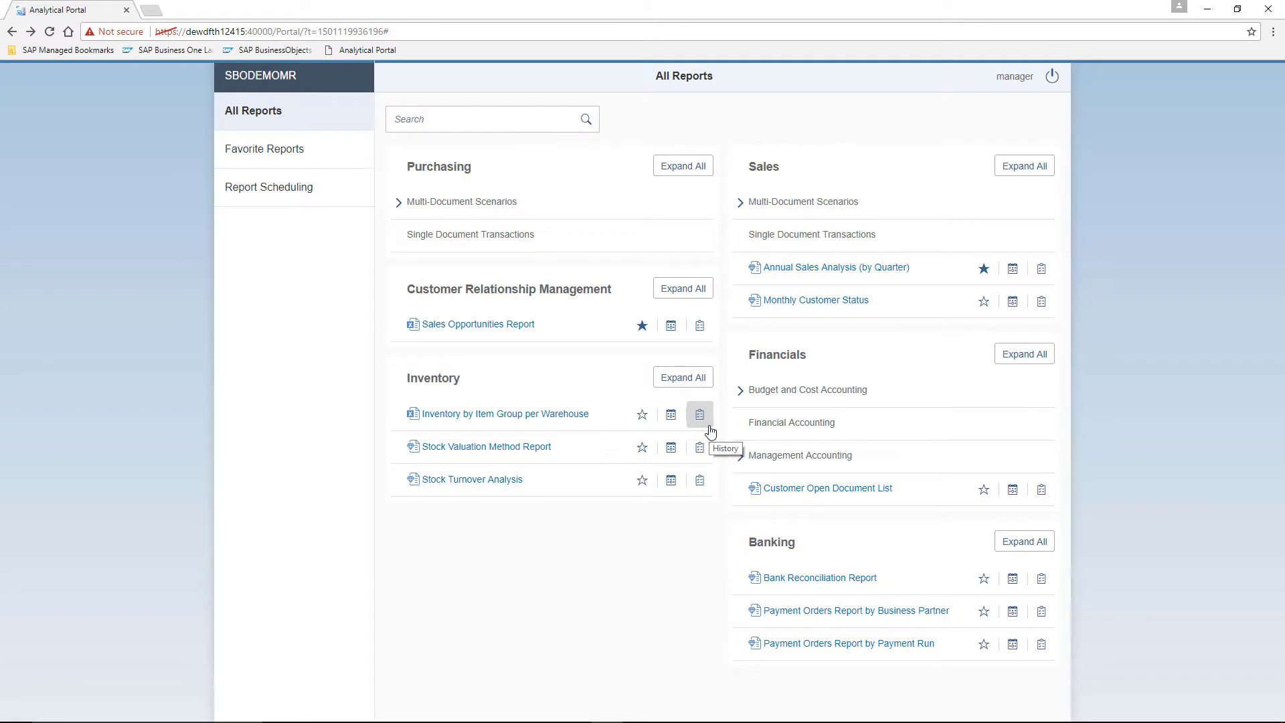
# Open Report Scheduling to see the weekly sales analysis task listed.
pyautogui.click(308, 198)
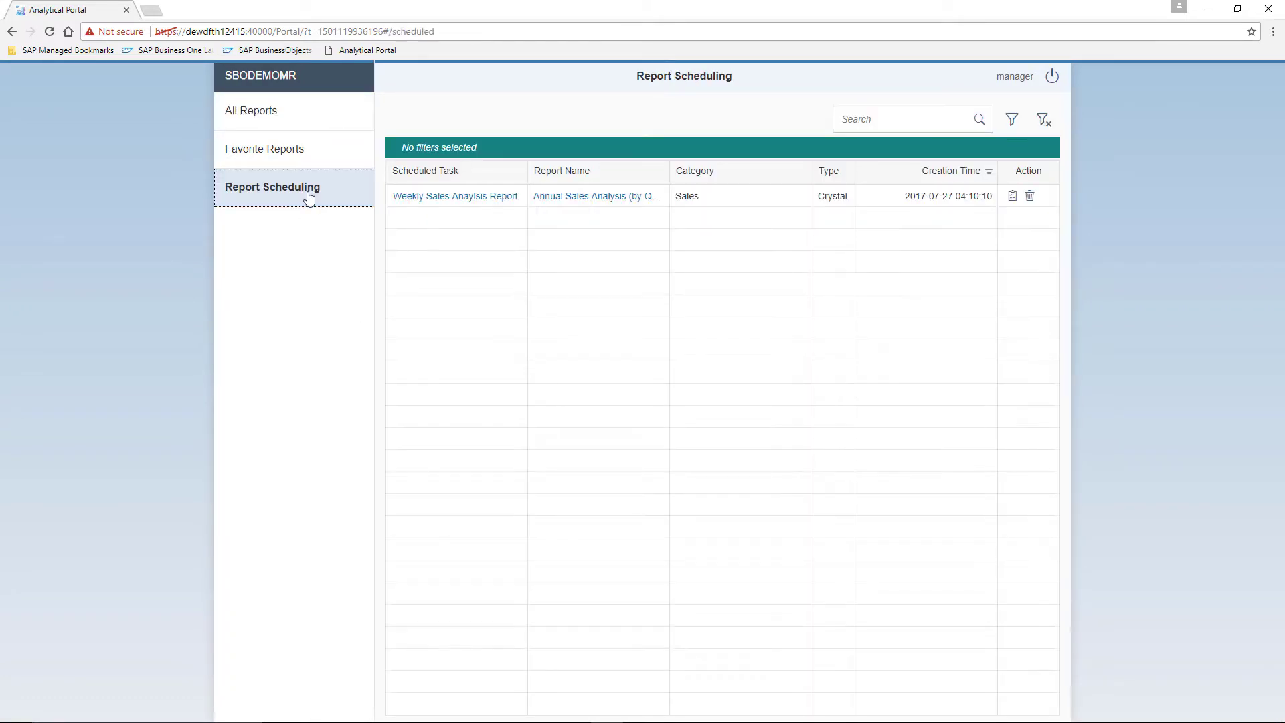